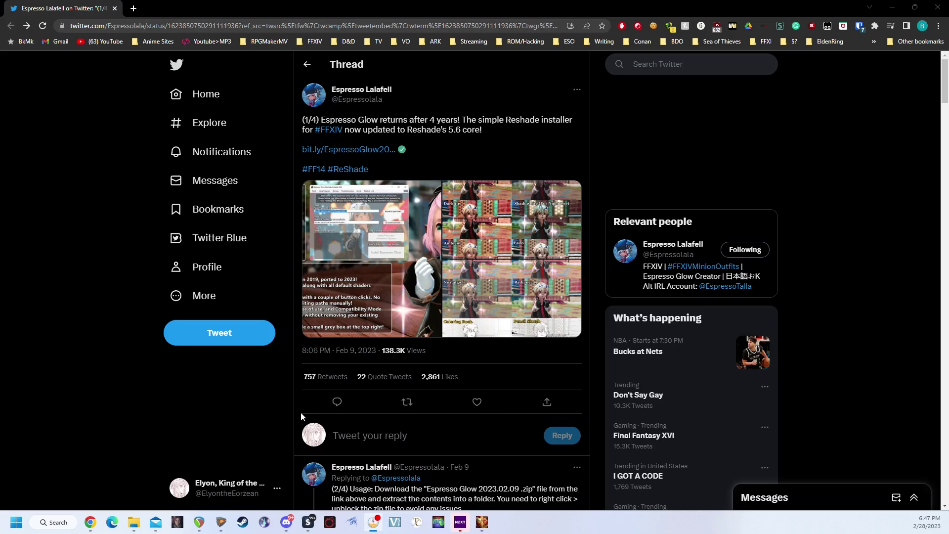
- Download the 63 MB Espresso Glow 2023.02.12 UI Fix Edition zip via the bit.ly link, past the virus-scan warning
{"action": "left_click", "coordinate": [331, 151]}
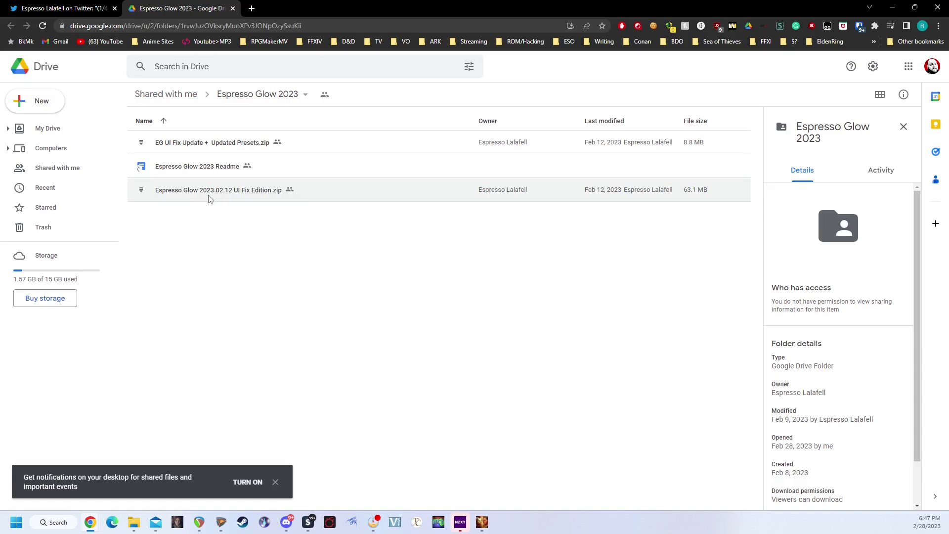
{"action": "right_click", "coordinate": [255, 194]}
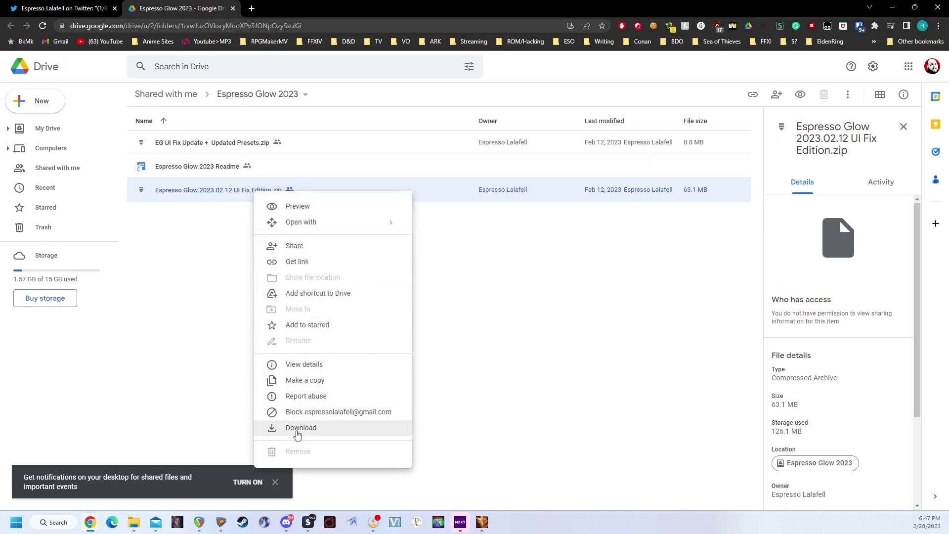
{"action": "left_click", "coordinate": [297, 430]}
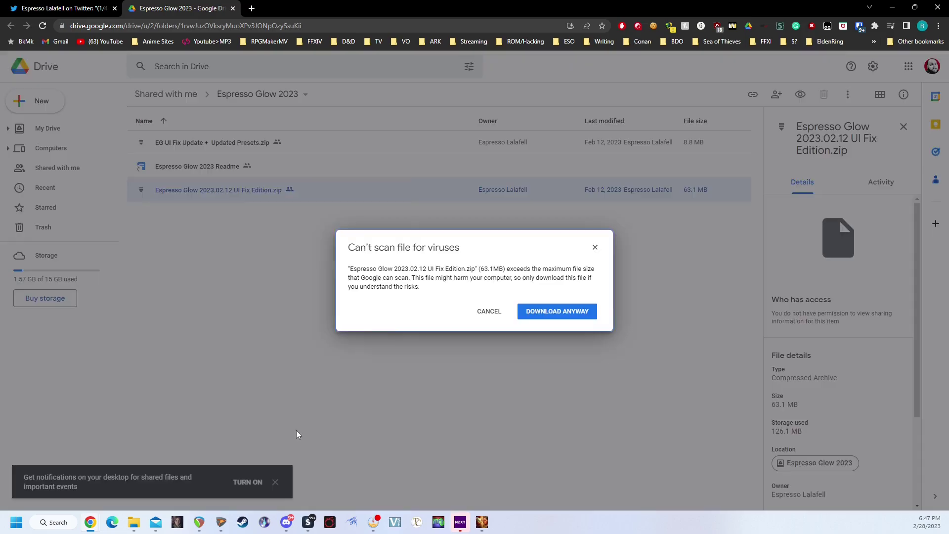
{"action": "left_click", "coordinate": [556, 312]}
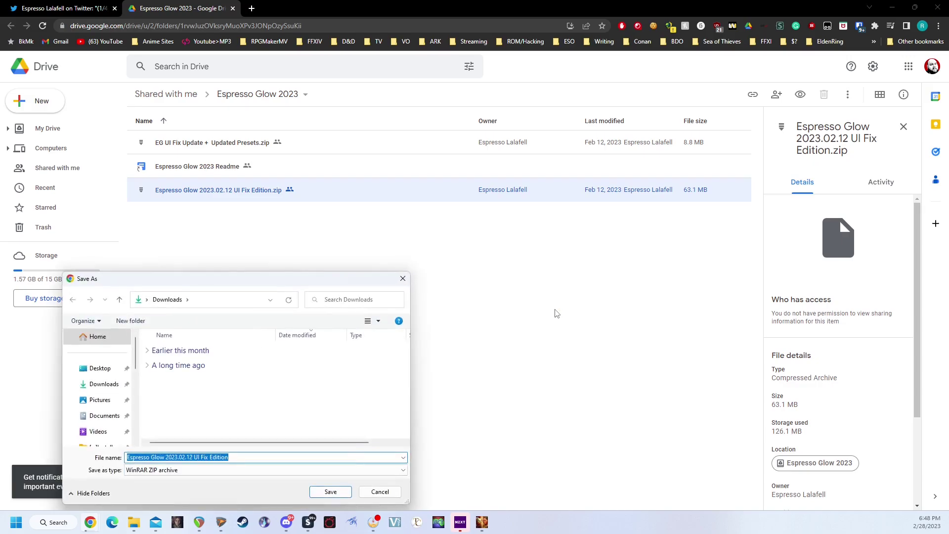
{"action": "left_click", "coordinate": [331, 493]}
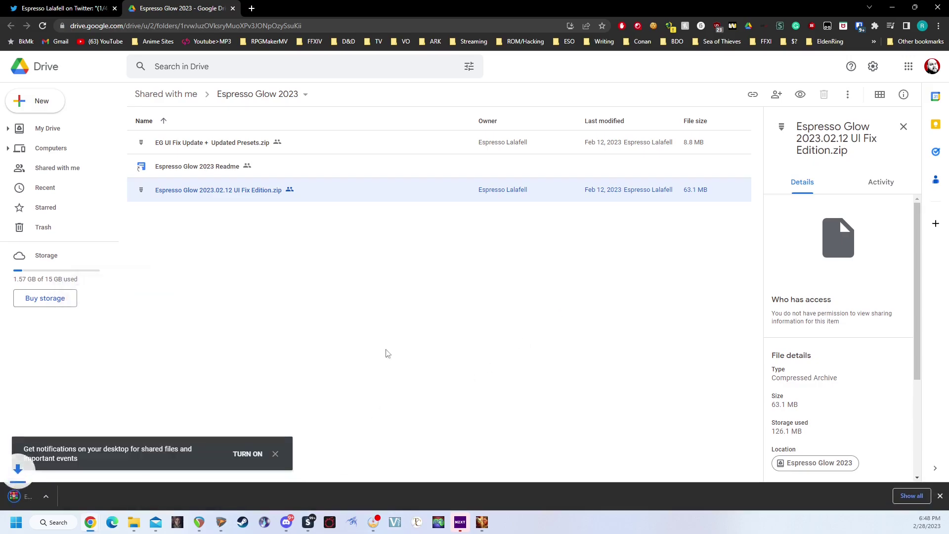
{"action": "left_click", "coordinate": [140, 525]}
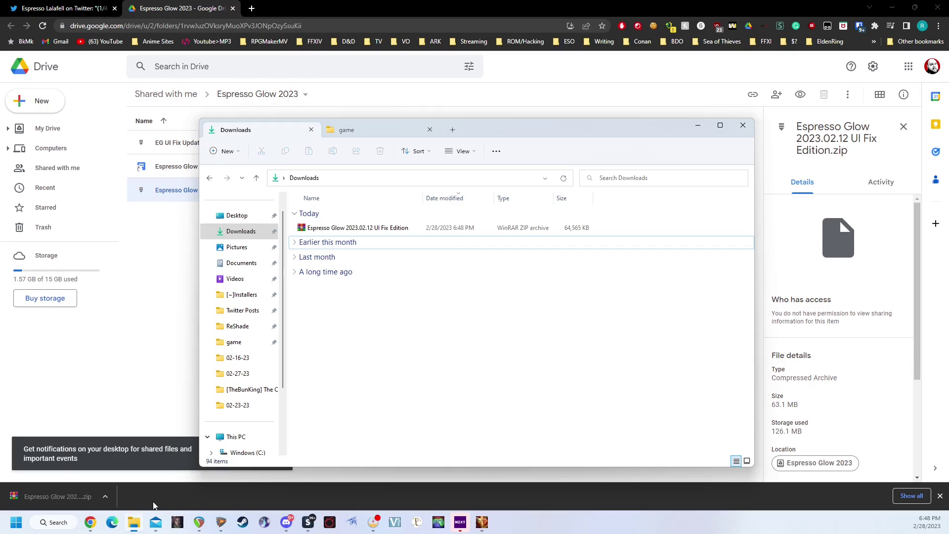
- Tick Unblock in the Espresso Glow zip's Properties and apply it with OK
{"action": "right_click", "coordinate": [346, 232]}
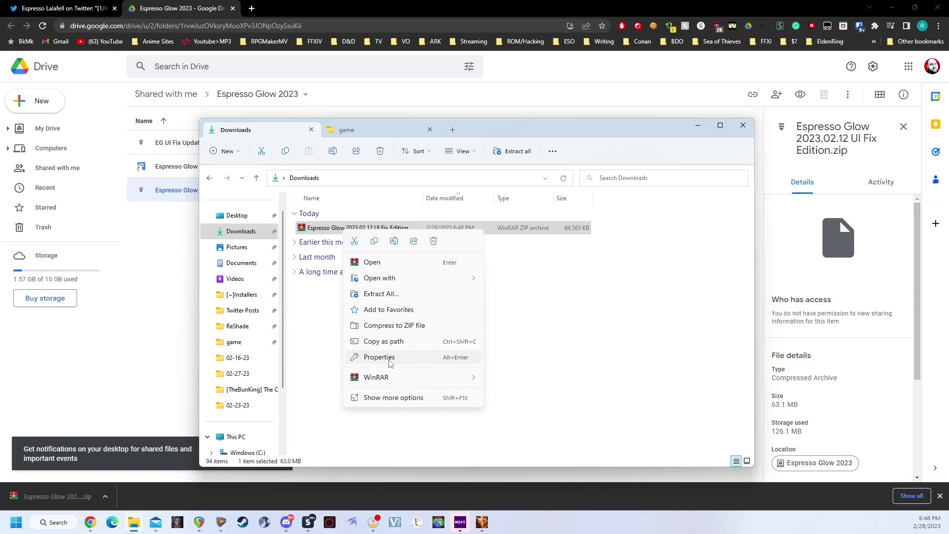
{"action": "left_click", "coordinate": [389, 361]}
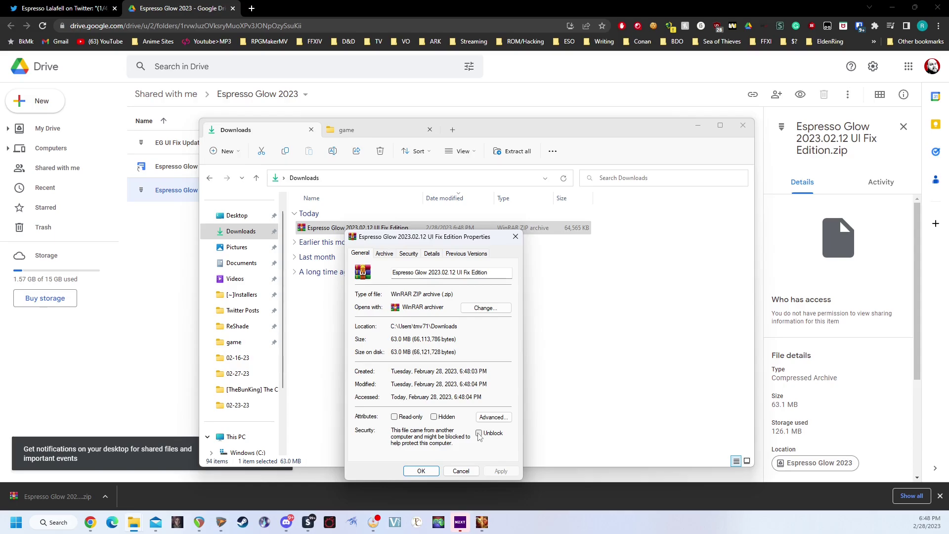
{"action": "left_click", "coordinate": [479, 433]}
{"action": "left_click", "coordinate": [421, 471]}
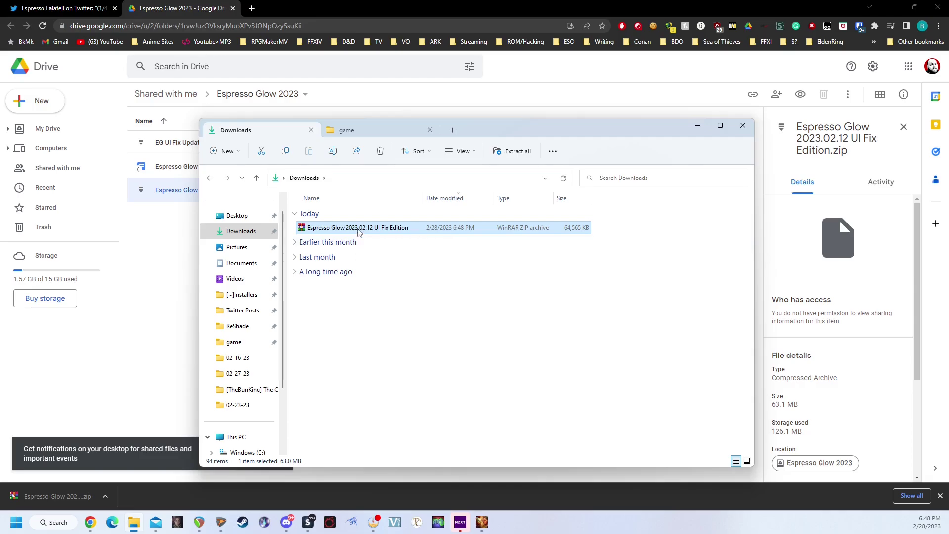
- Extract the Espresso Glow zip into its suggested Downloads folder and open the extracted folder
{"action": "right_click", "coordinate": [360, 231]}
{"action": "left_click", "coordinate": [418, 293]}
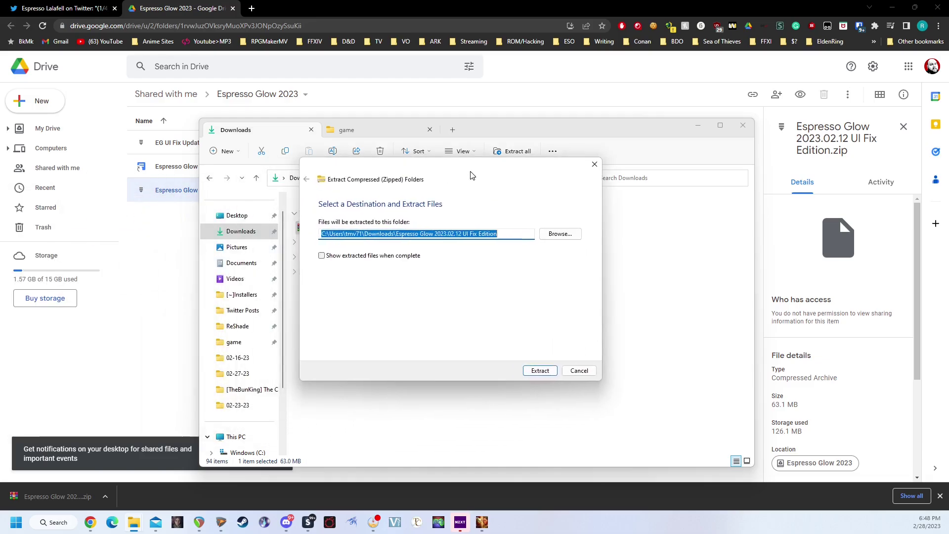
{"action": "left_click", "coordinate": [540, 371]}
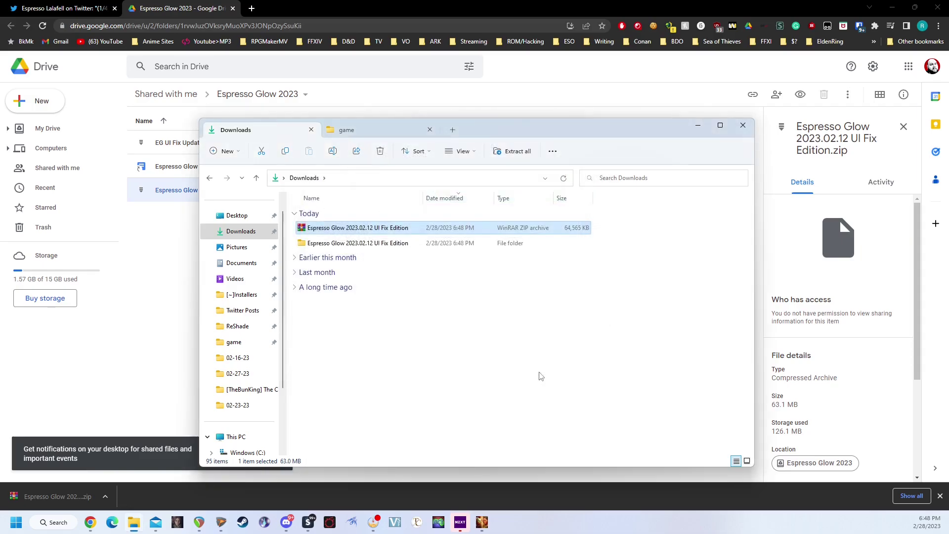
{"action": "double_click", "coordinate": [345, 244]}
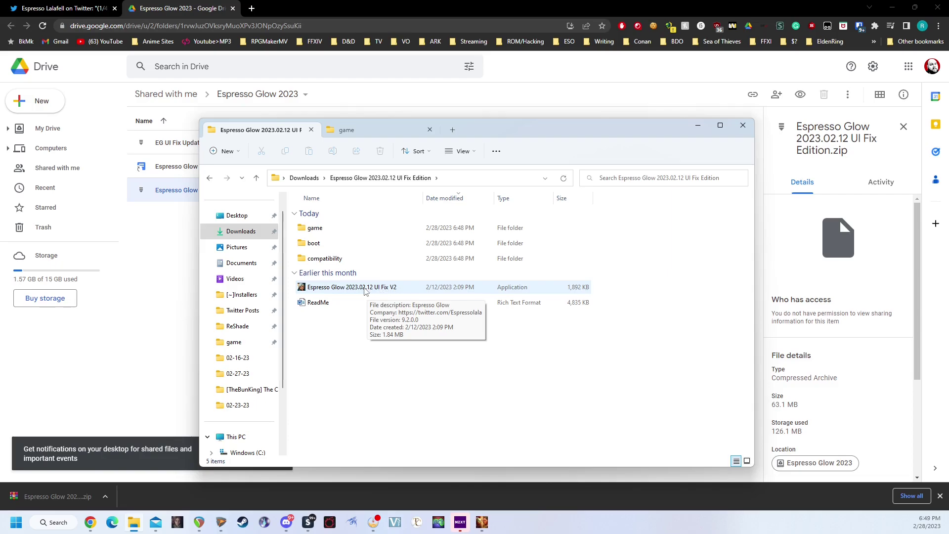
- Run the UI Fix V2 installer as administrator and browse into C:\Program Files (x86)
{"action": "right_click", "coordinate": [365, 291]}
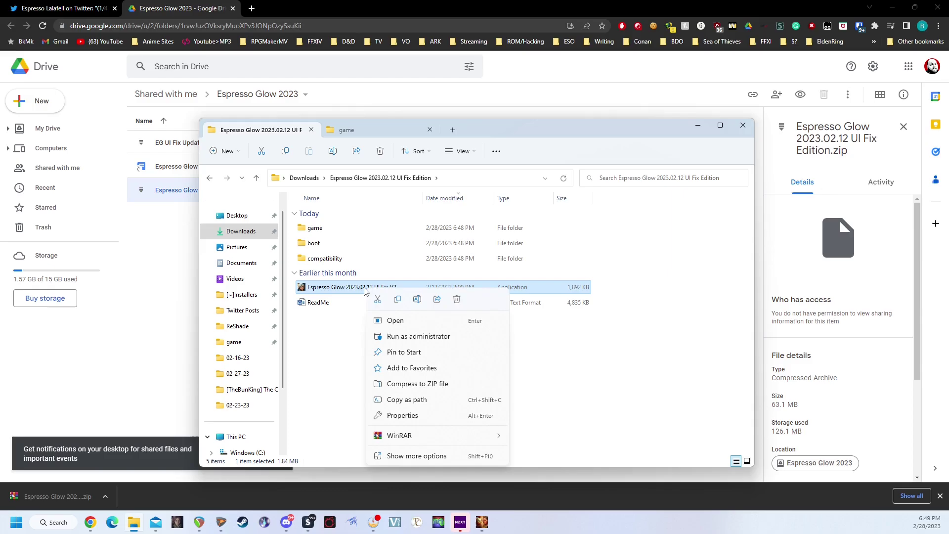
{"action": "left_click", "coordinate": [415, 340]}
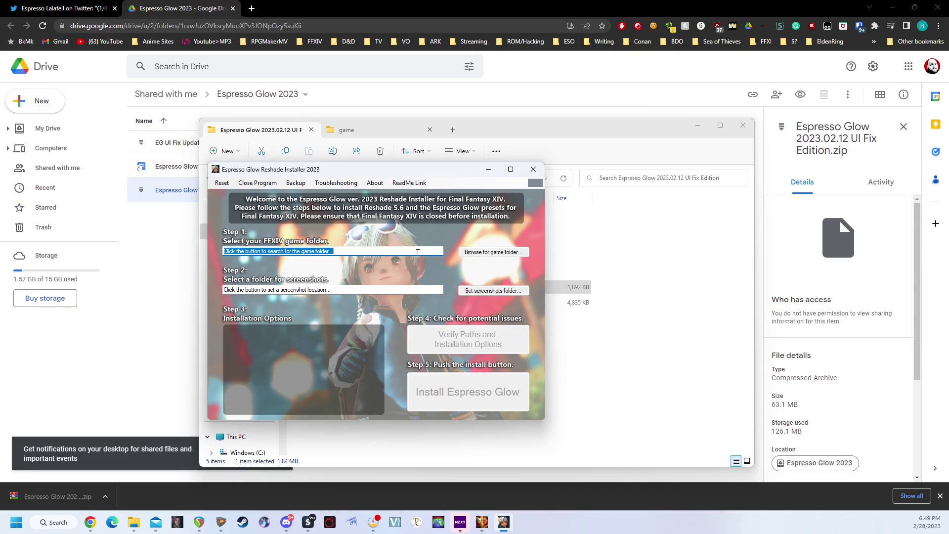
{"action": "mouse_move", "coordinate": [410, 251]}
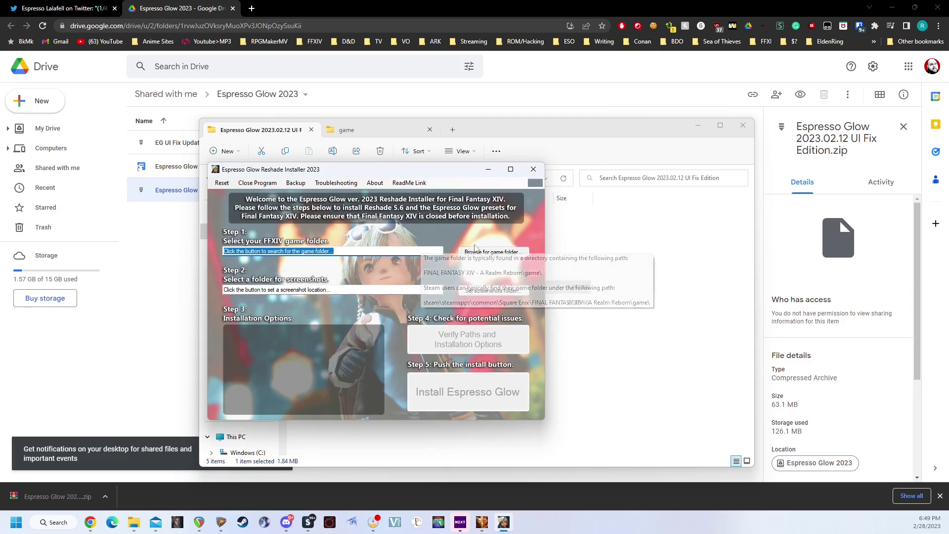
{"action": "left_click", "coordinate": [488, 253]}
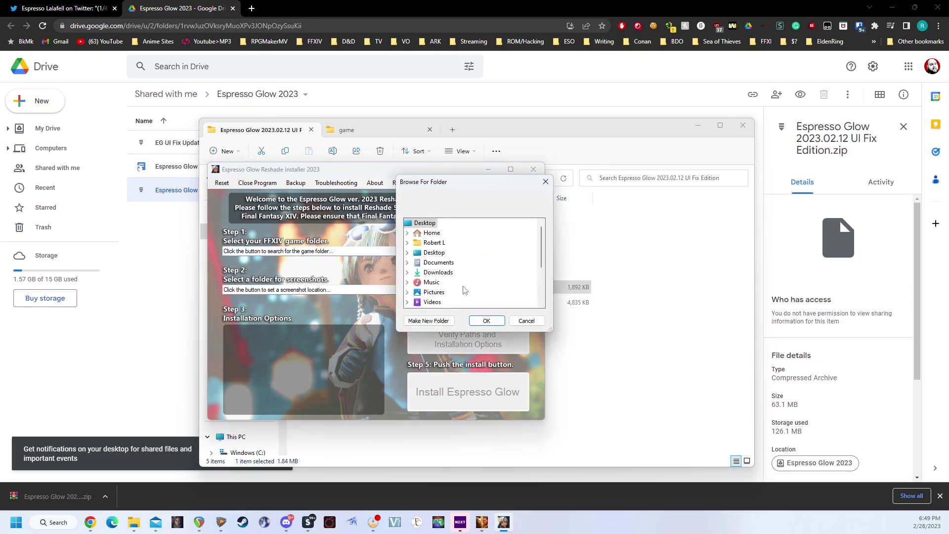
{"action": "scroll", "coordinate": [460, 291], "scroll_direction": "down", "scroll_amount": 1}
{"action": "double_click", "coordinate": [435, 252]}
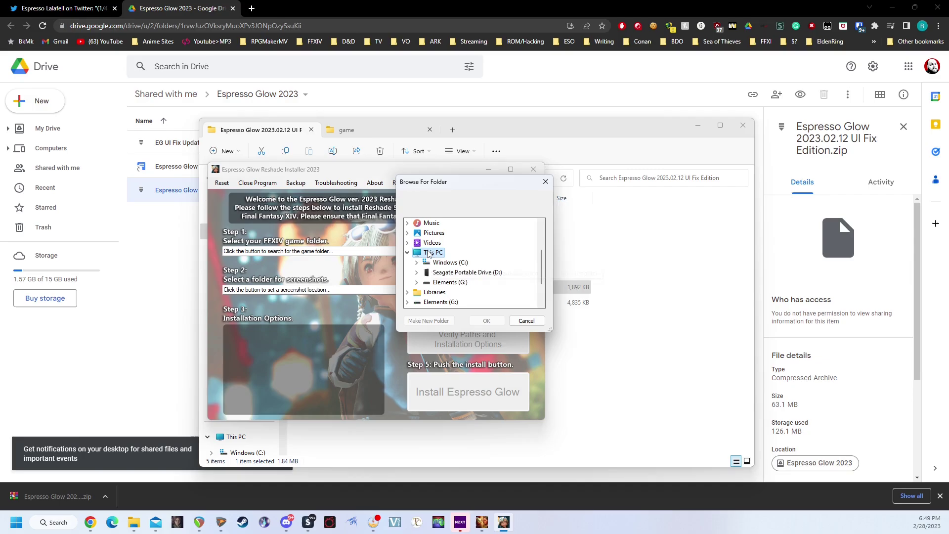
{"action": "double_click", "coordinate": [466, 263]}
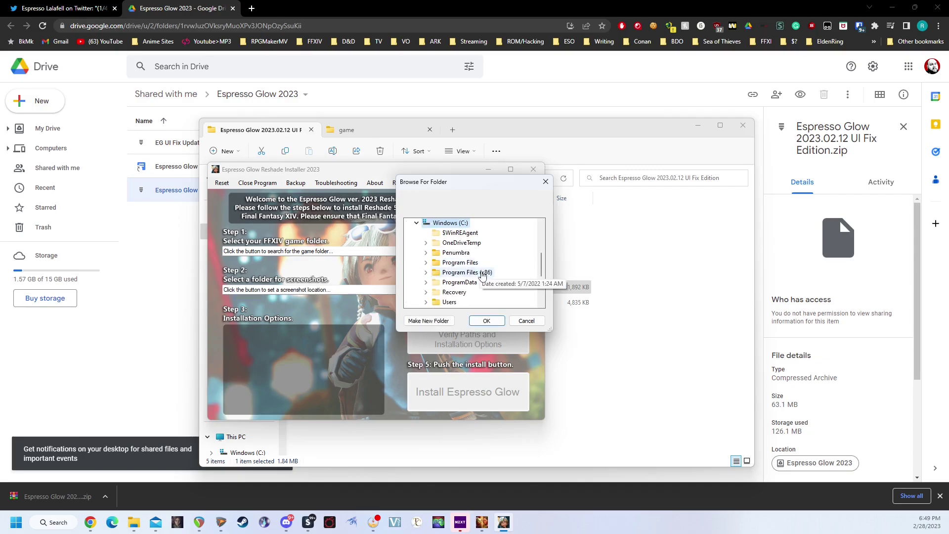
{"action": "double_click", "coordinate": [480, 275]}
- Set SquareEnix\FINAL FANTASY XIV - A Realm Reborn\game as the installer's game folder
{"action": "scroll", "coordinate": [481, 279], "scroll_direction": "down", "scroll_amount": 2}
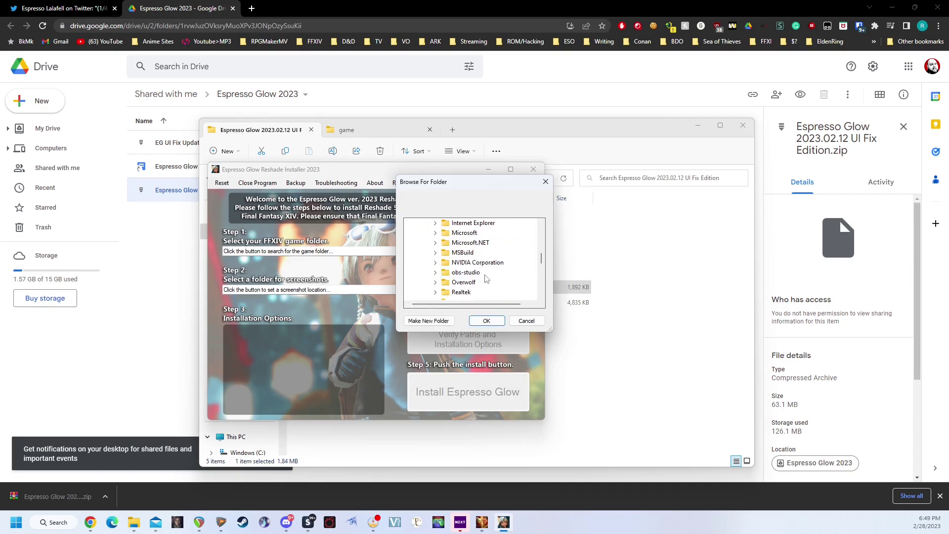
{"action": "scroll", "coordinate": [478, 285], "scroll_direction": "down", "scroll_amount": 1}
{"action": "double_click", "coordinate": [467, 292]}
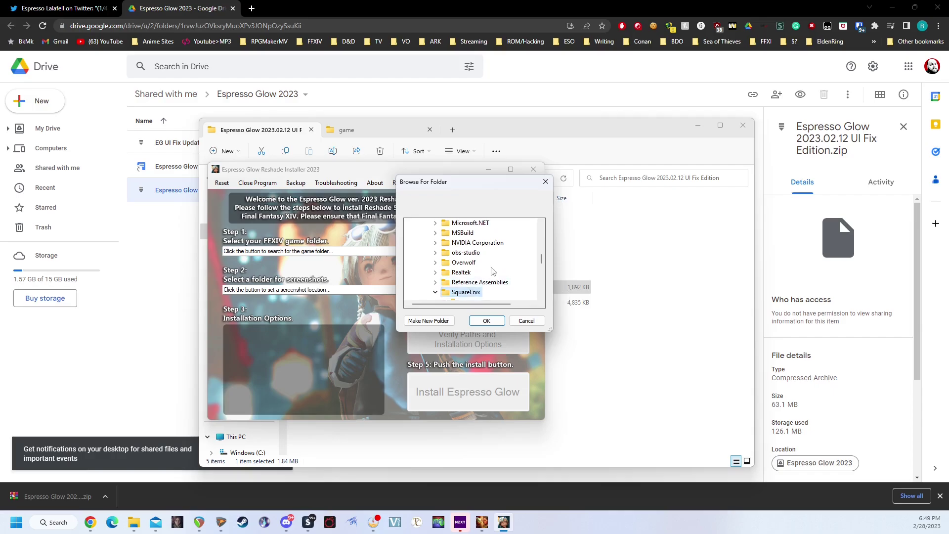
{"action": "scroll", "coordinate": [474, 284], "scroll_direction": "down", "scroll_amount": 2}
{"action": "left_click", "coordinate": [474, 243]}
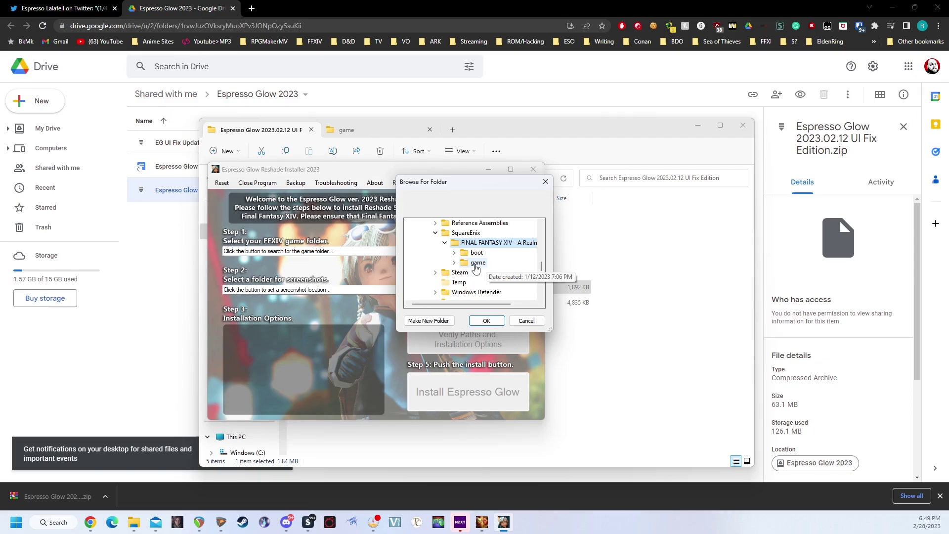
{"action": "left_click", "coordinate": [475, 263]}
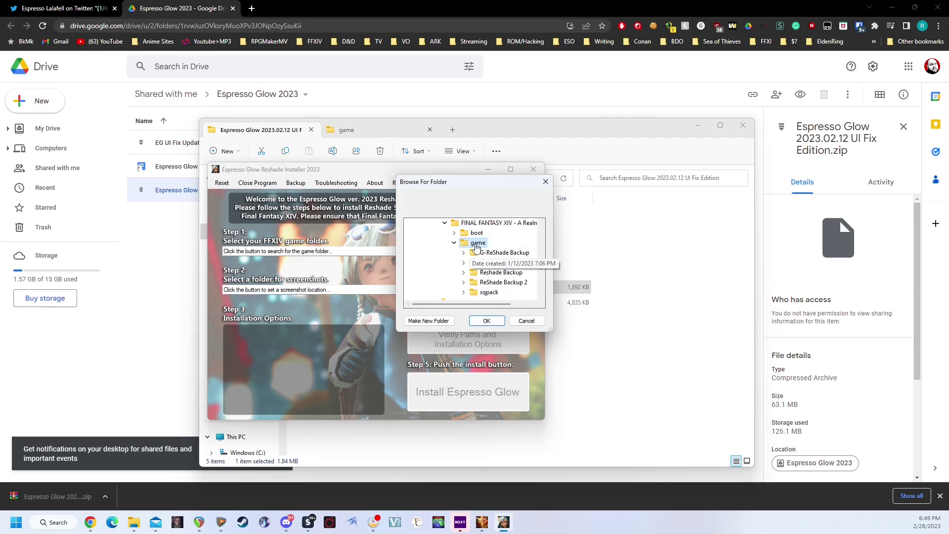
{"action": "left_click", "coordinate": [491, 323]}
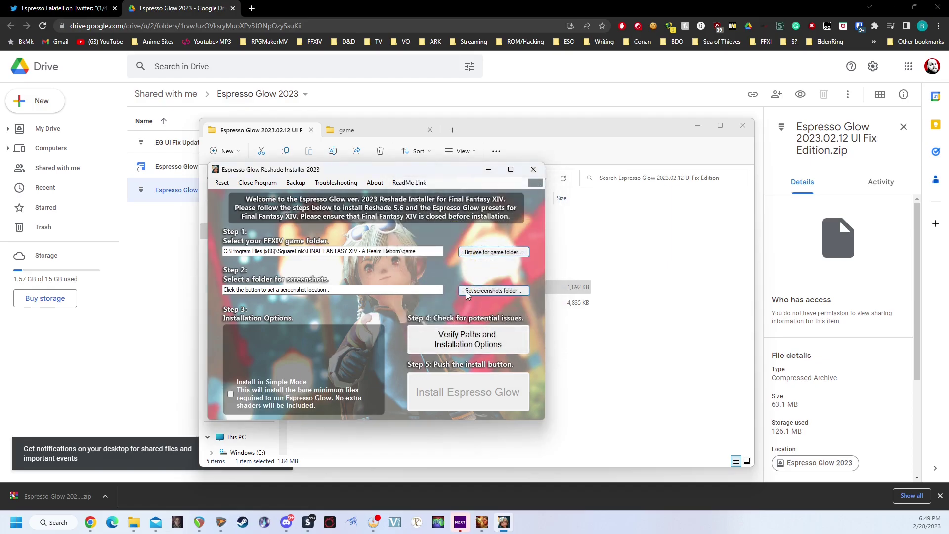
- Set the screenshots folder to Pictures\FFXIV\ReShade and verify the paths and installation options
{"action": "left_click", "coordinate": [467, 293]}
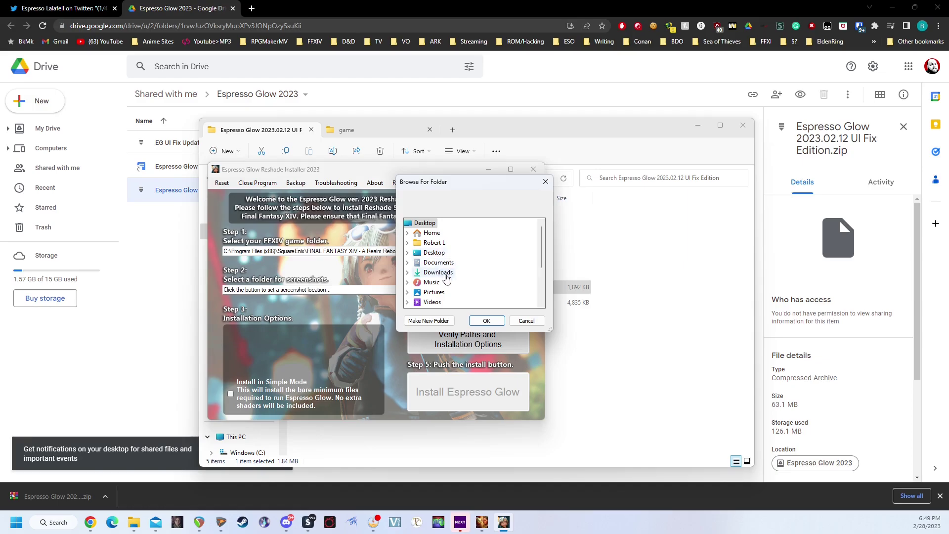
{"action": "scroll", "coordinate": [438, 265], "scroll_direction": "down", "scroll_amount": 1}
{"action": "double_click", "coordinate": [434, 263]}
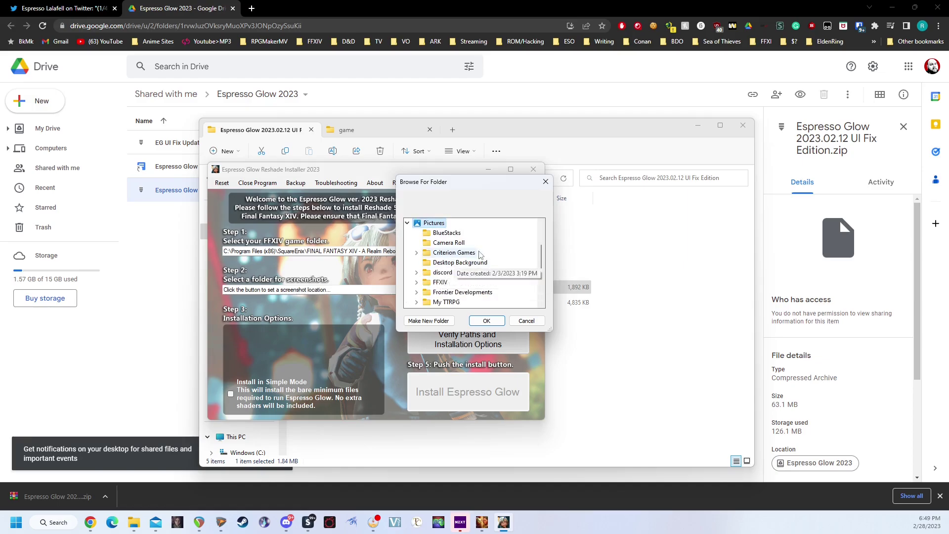
{"action": "scroll", "coordinate": [441, 261], "scroll_direction": "down", "scroll_amount": 1}
{"action": "double_click", "coordinate": [440, 253]}
{"action": "scroll", "coordinate": [448, 247], "scroll_direction": "down", "scroll_amount": 2}
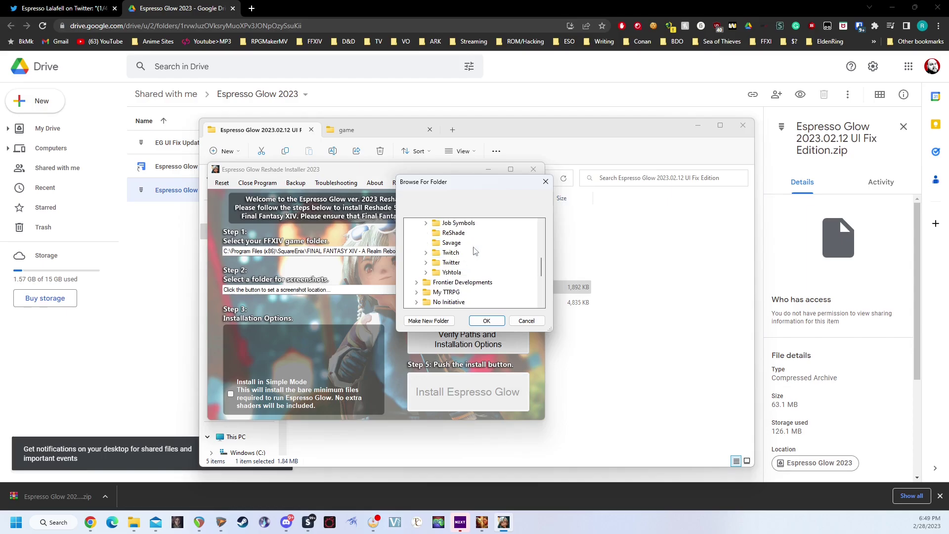
{"action": "left_click", "coordinate": [459, 235]}
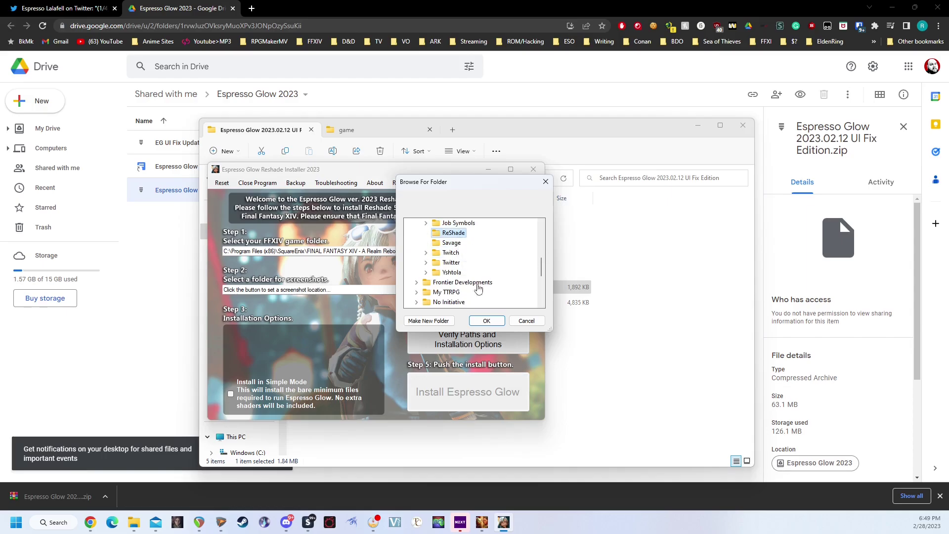
{"action": "left_click", "coordinate": [487, 322]}
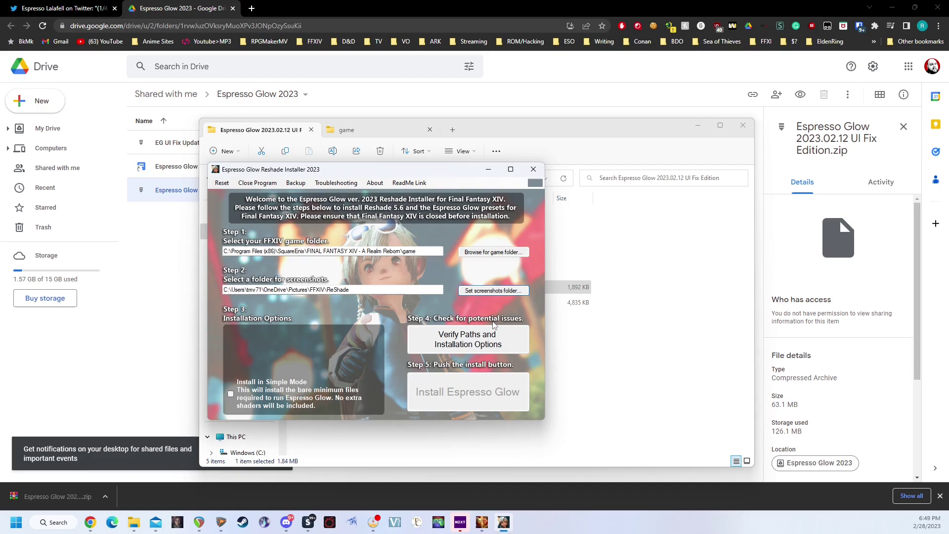
{"action": "left_click", "coordinate": [492, 350]}
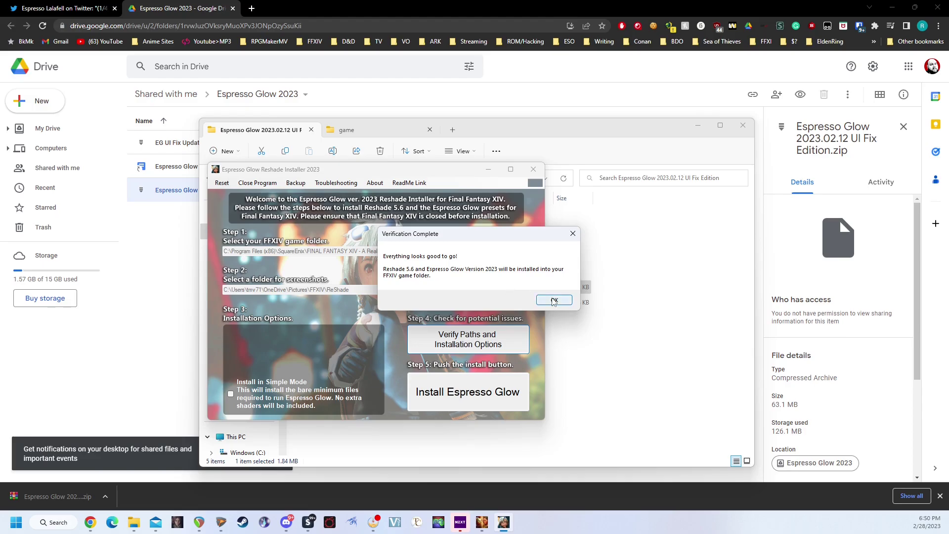
- Acknowledge verification, install ReShade 5.6 with Espresso Glow 2023, and dismiss the success message
{"action": "left_click", "coordinate": [555, 300]}
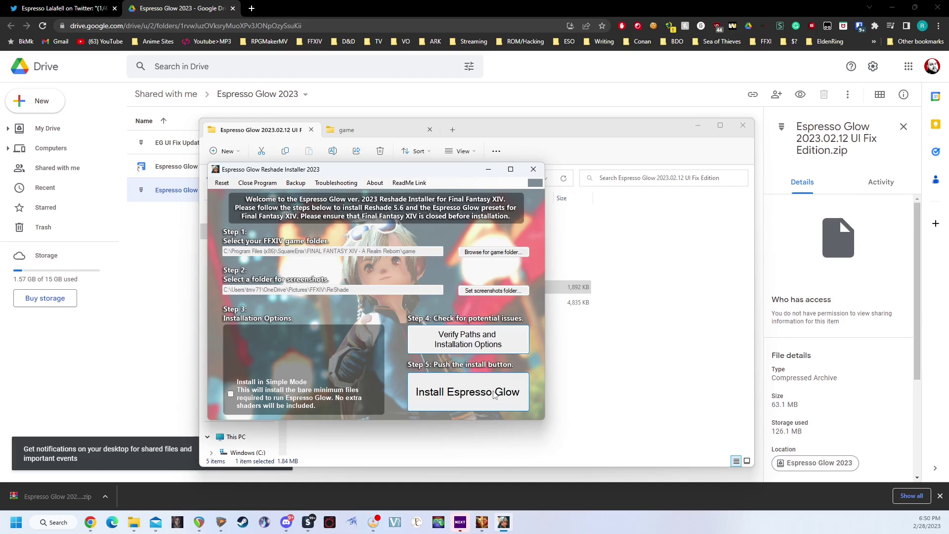
{"action": "left_click", "coordinate": [492, 395]}
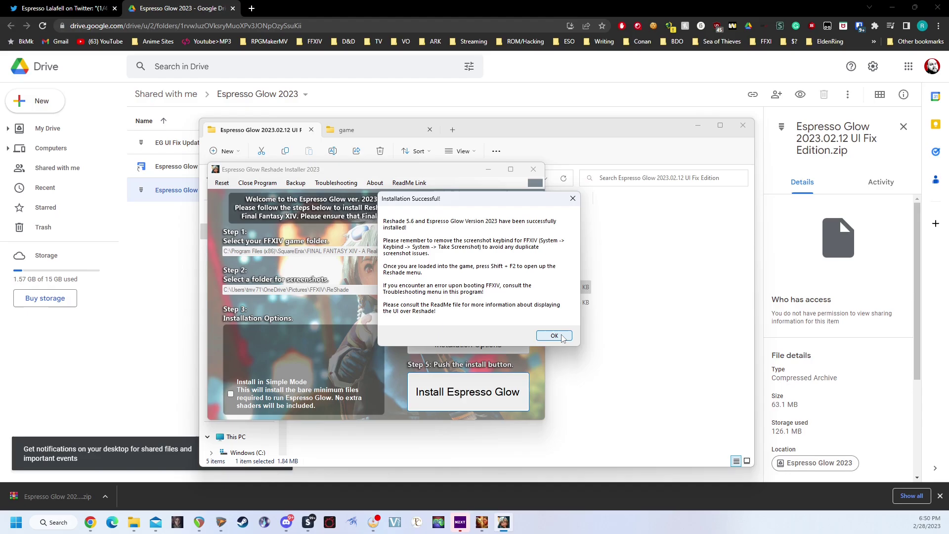
{"action": "left_click", "coordinate": [554, 335]}
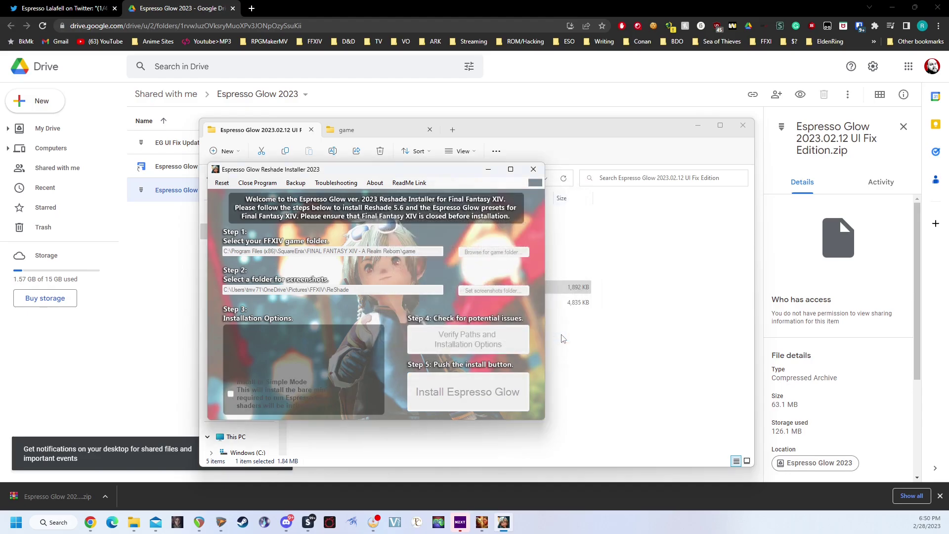
- Close the installer and find the new reshade-presets and reshade-shaders folders in the game folder
{"action": "left_click", "coordinate": [533, 169]}
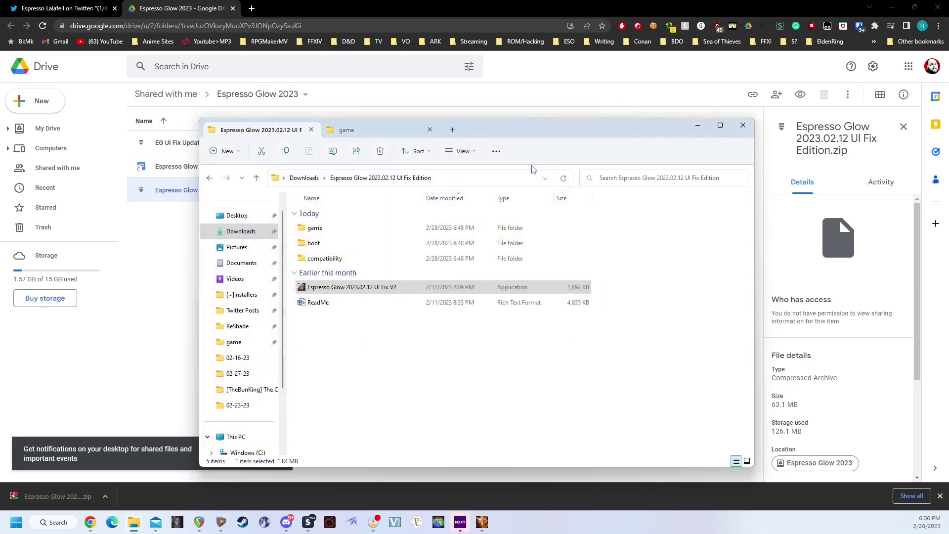
{"action": "left_click", "coordinate": [363, 133]}
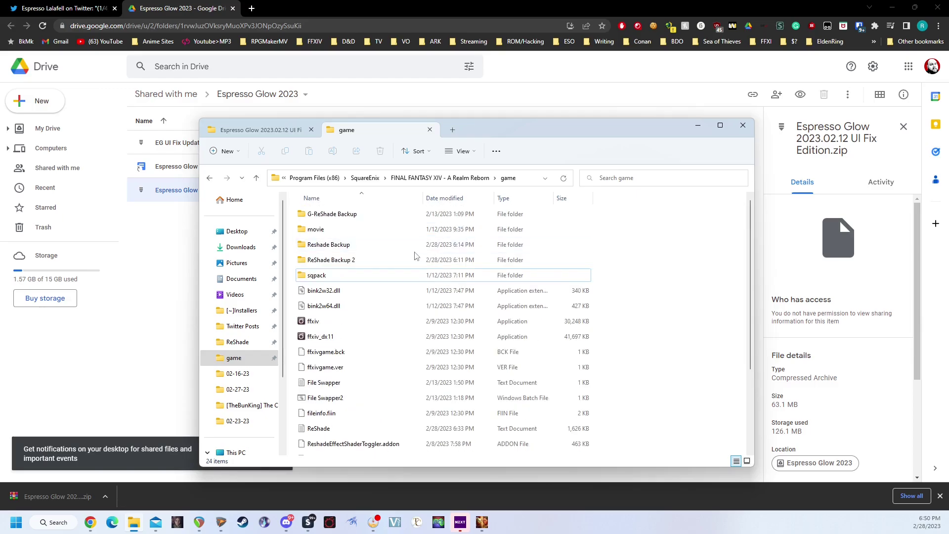
{"action": "scroll", "coordinate": [415, 256], "scroll_direction": "down", "scroll_amount": 3}
{"action": "left_click", "coordinate": [335, 420]}
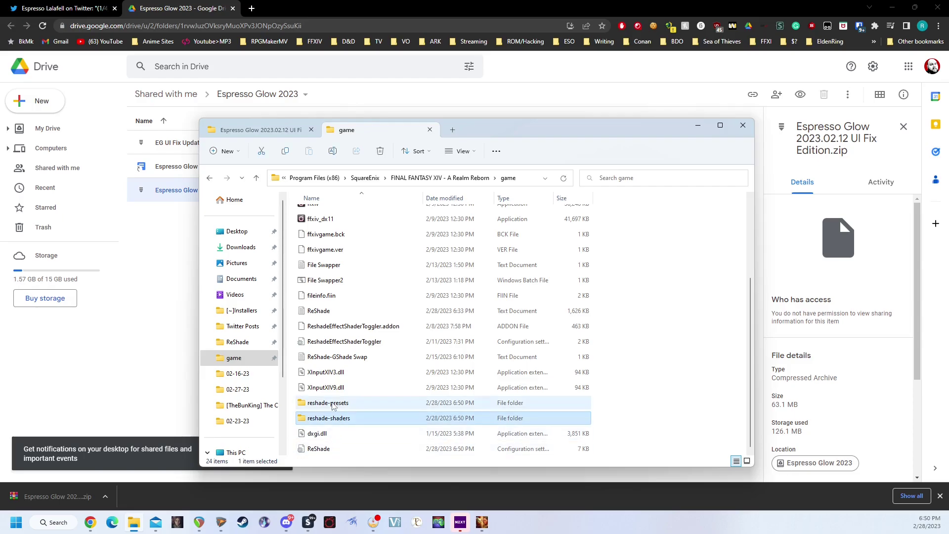
{"action": "left_click", "coordinate": [341, 404]}
{"action": "left_click", "coordinate": [342, 419]}
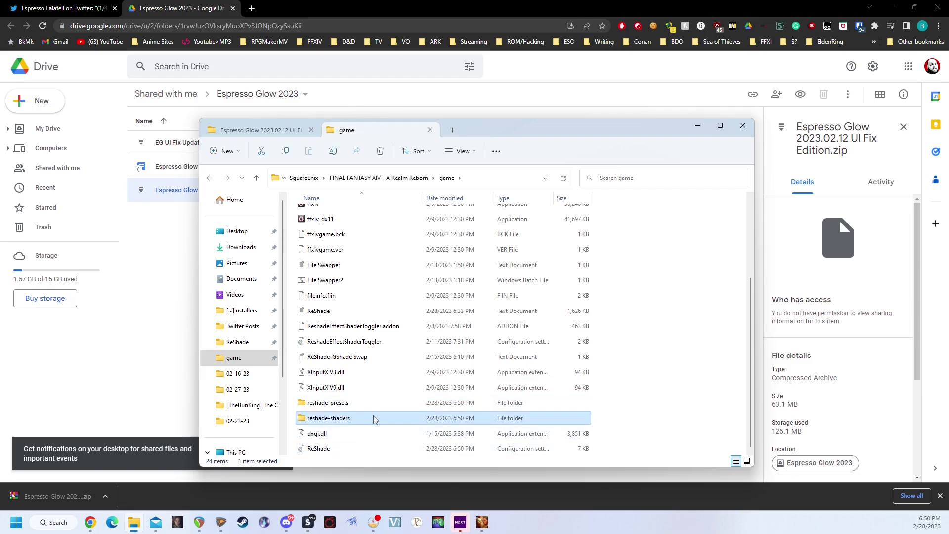
- Look inside reshade-shaders' Textures and Shaders subfolders, then return to the game folder
{"action": "double_click", "coordinate": [344, 419]}
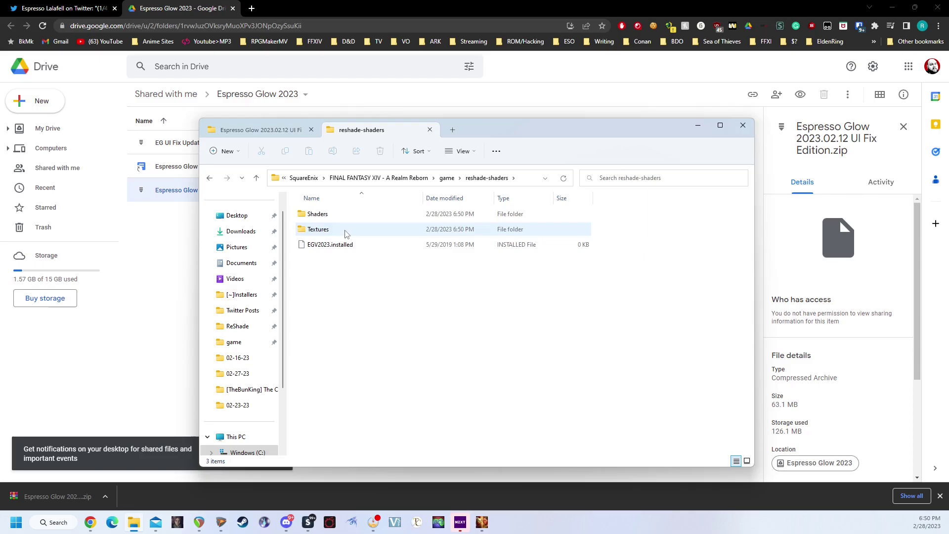
{"action": "double_click", "coordinate": [348, 232]}
{"action": "key", "text": "alt+Left"}
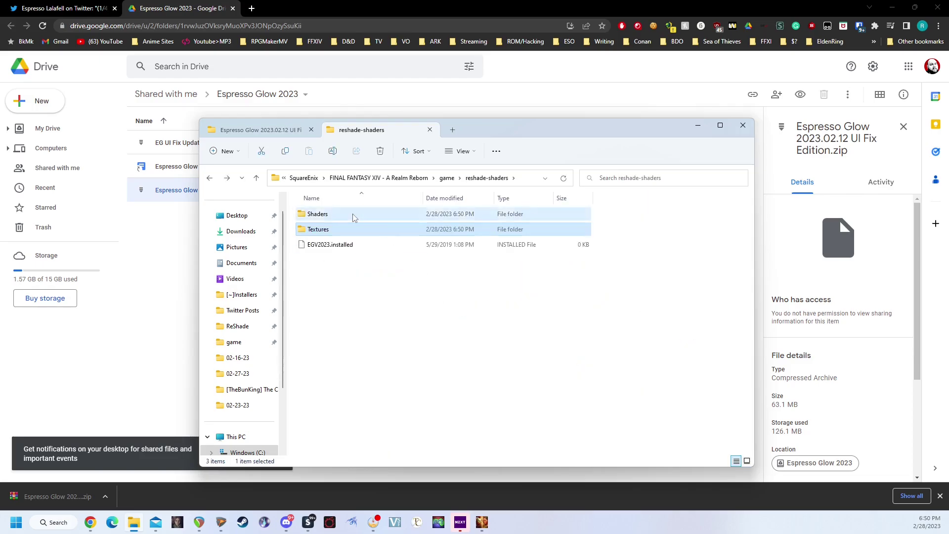
{"action": "double_click", "coordinate": [354, 214]}
{"action": "scroll", "coordinate": [396, 285], "scroll_direction": "down", "scroll_amount": 15}
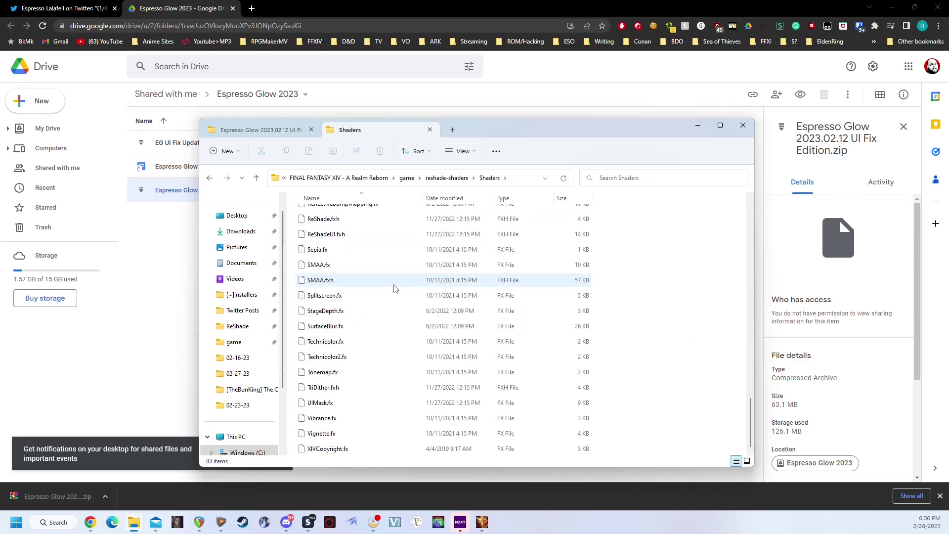
{"action": "key", "text": "alt+Left"}
{"action": "key", "text": "alt+Left"}
{"action": "key", "text": "alt+Left"}
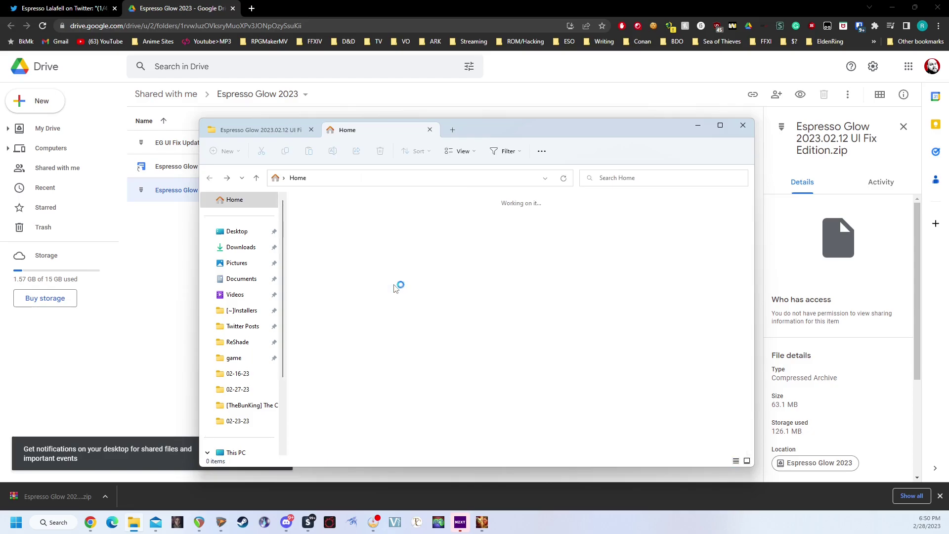
{"action": "key", "text": "alt+Right"}
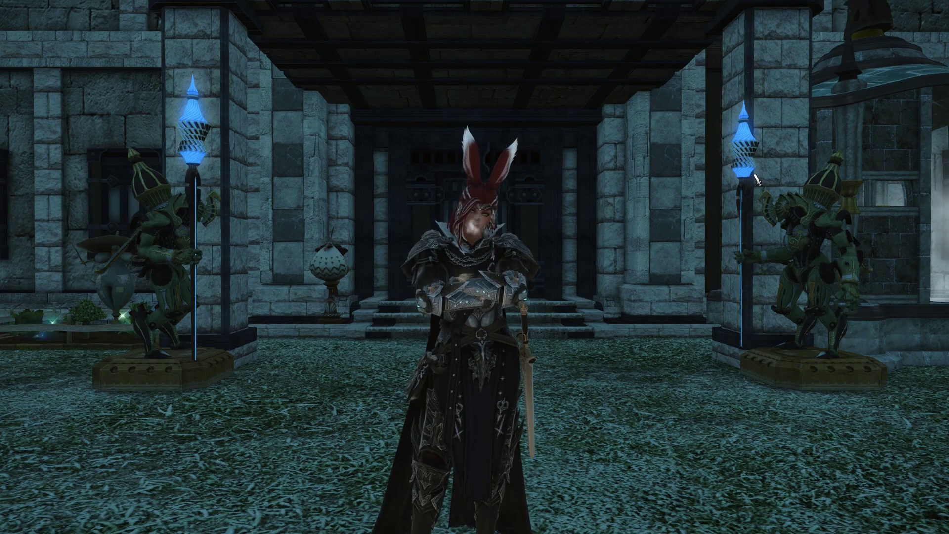
- Preview the EG2023 - 03 - Ambient preset, then switch back to EG2023 - 08 - Shadowbringers Gameplay
{"action": "key", "text": "Home"}
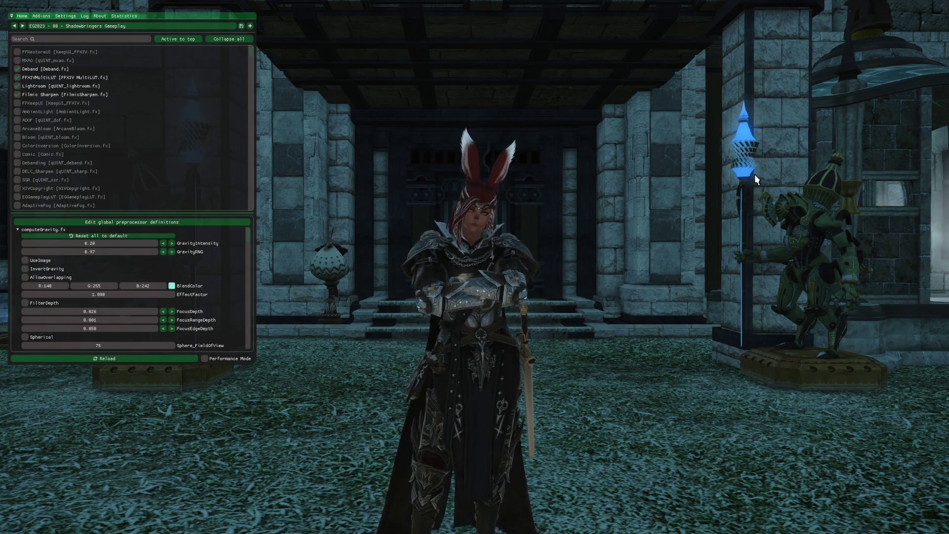
{"action": "left_click", "coordinate": [198, 28]}
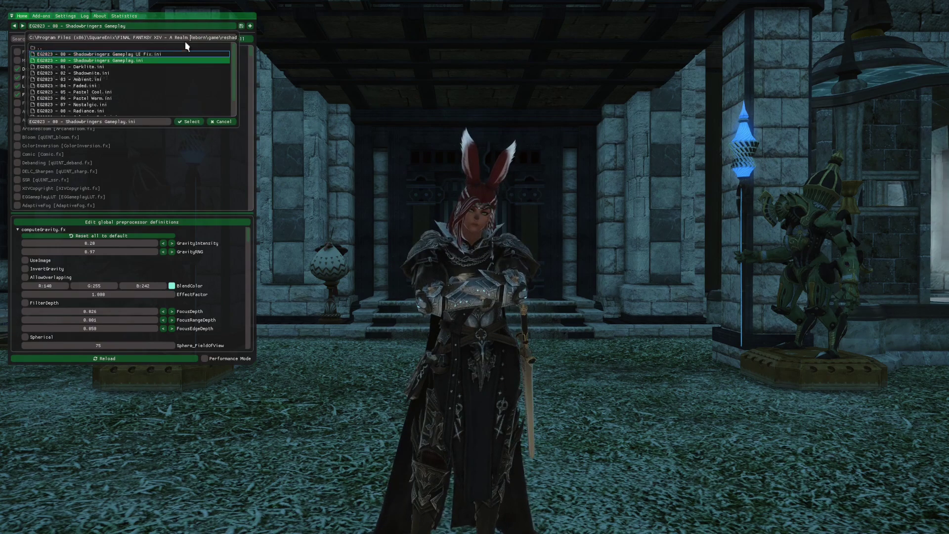
{"action": "double_click", "coordinate": [90, 80]}
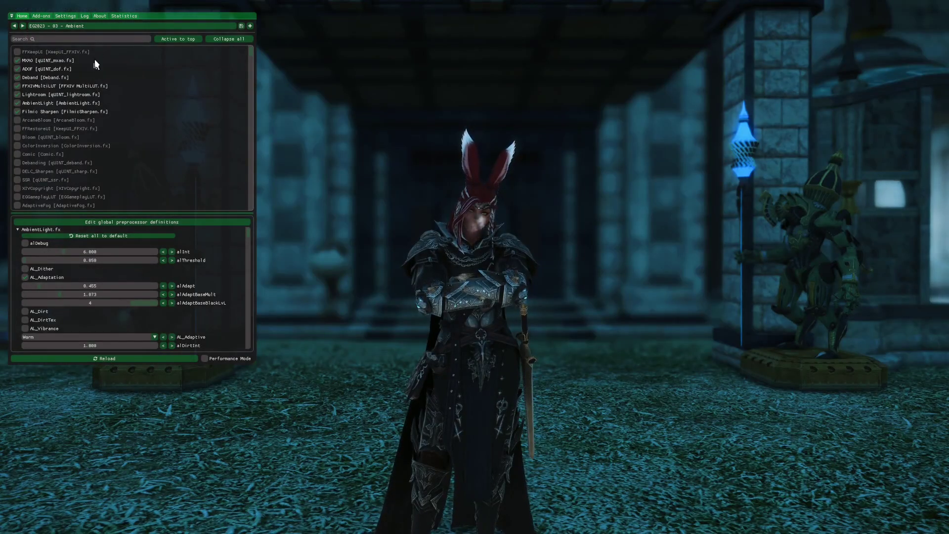
{"action": "left_click", "coordinate": [103, 27]}
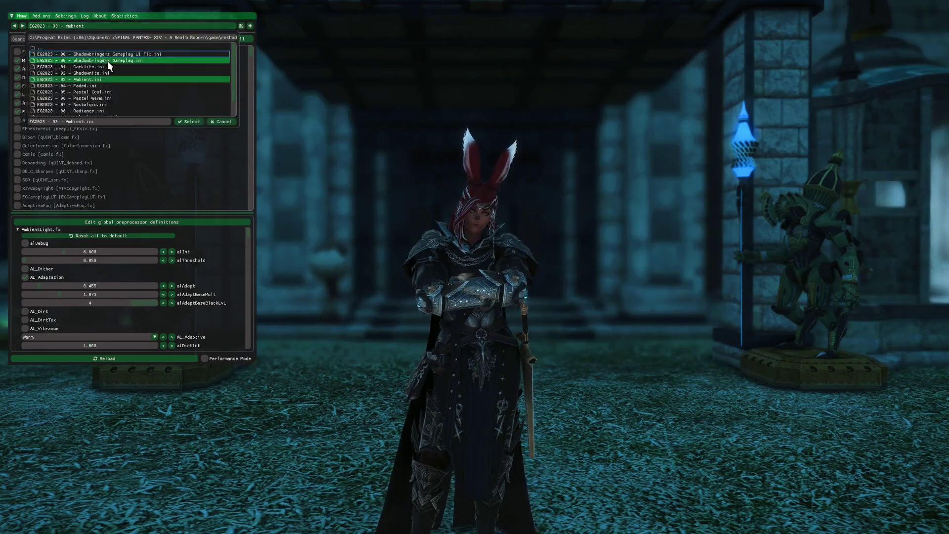
{"action": "double_click", "coordinate": [110, 61]}
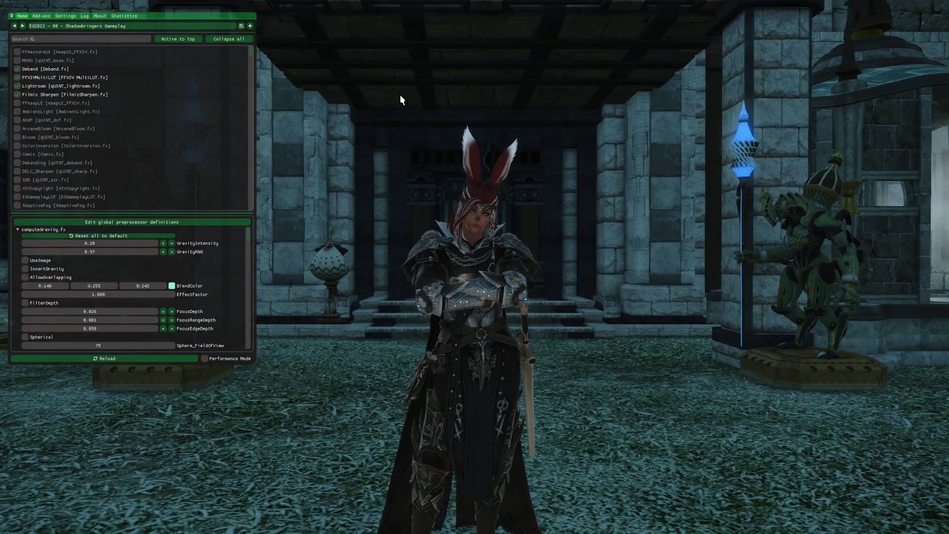
- In ReShade Settings, bind the screenshot key to Shift + F12 and append \* to the Texture search path
{"action": "left_click", "coordinate": [66, 16]}
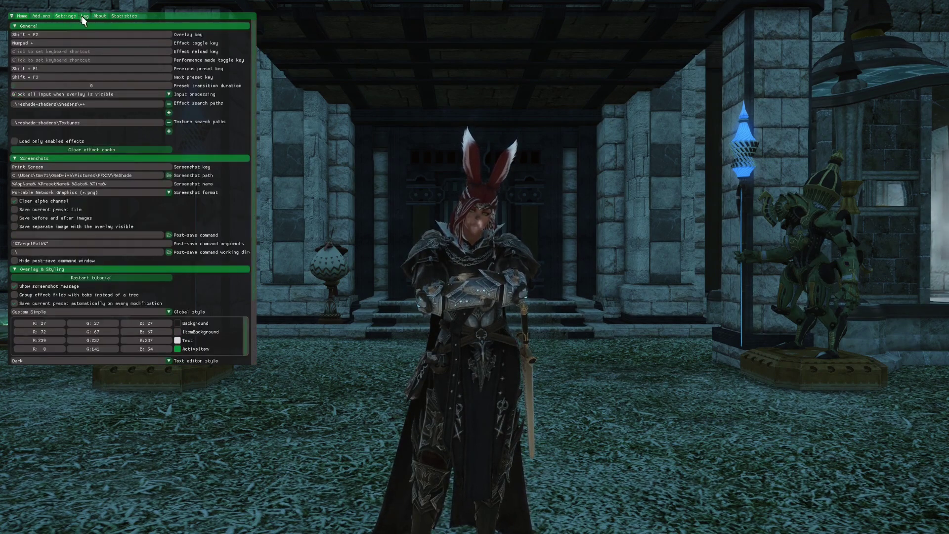
{"action": "left_click", "coordinate": [152, 167]}
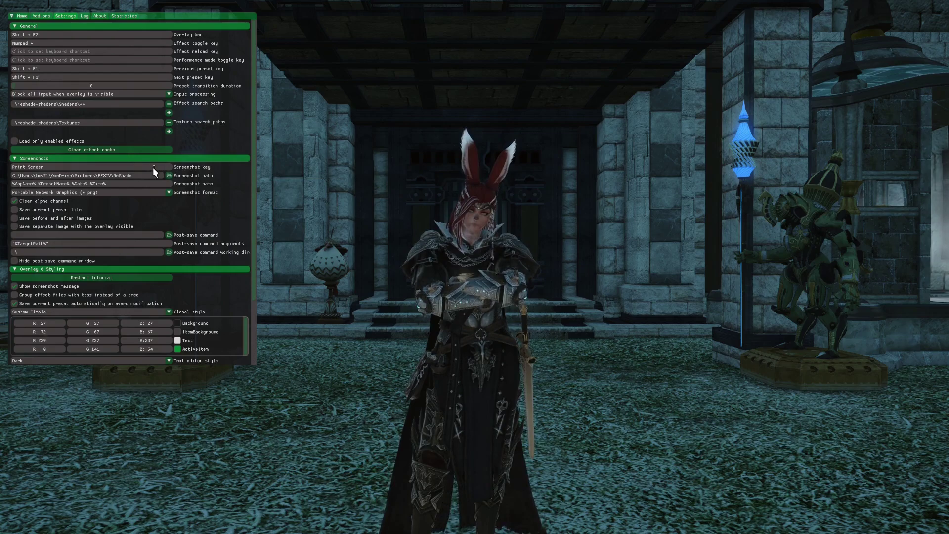
{"action": "key", "text": "shift+F12"}
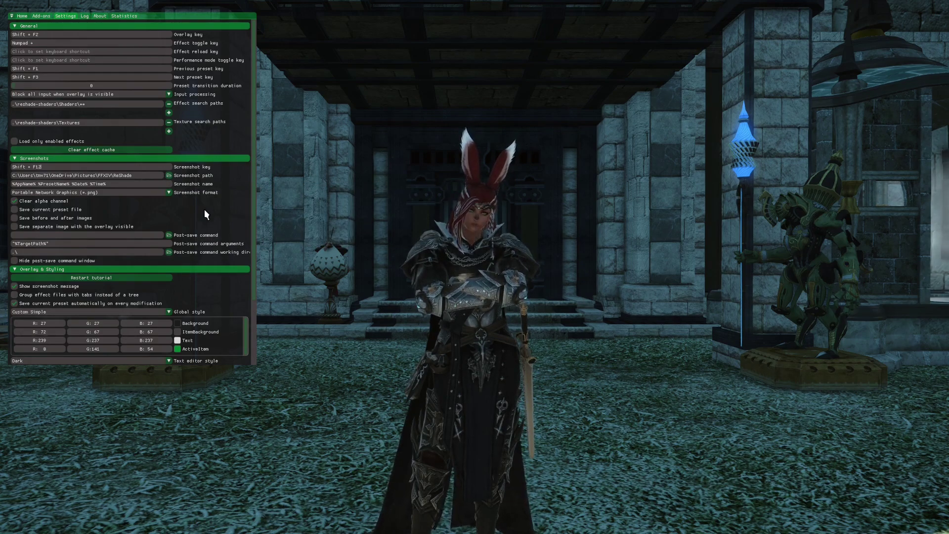
{"action": "left_click", "coordinate": [93, 122]}
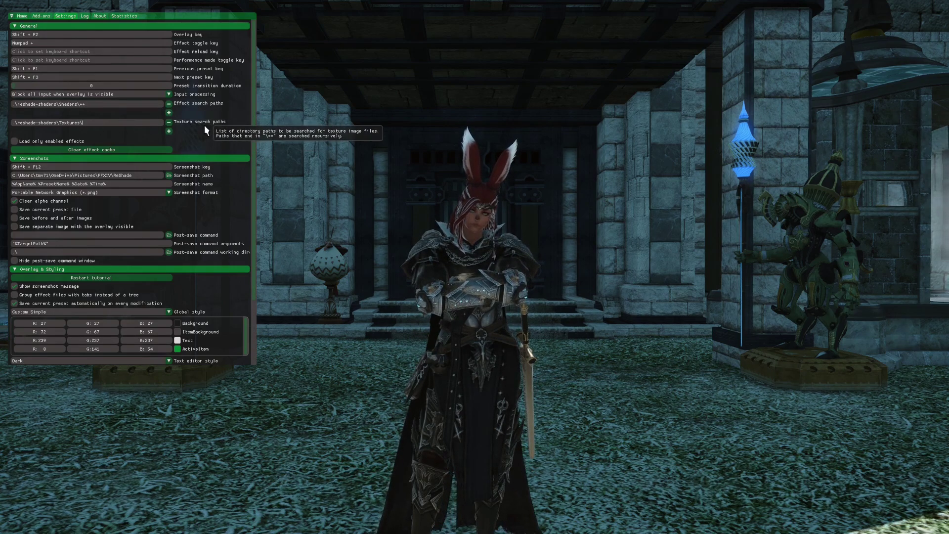
{"action": "type", "text": "\\**"}
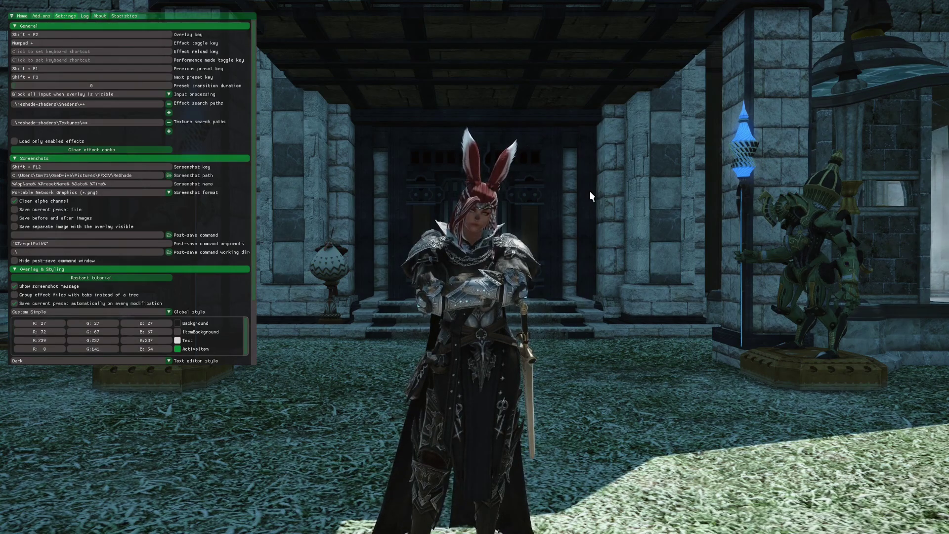
- Close the overlay, restore the HUD, and switch through the Bard, Astrologian, Monk and Dancer gearsets
{"action": "key", "text": "shift+F2"}
{"action": "key", "text": "Scroll_Lock"}
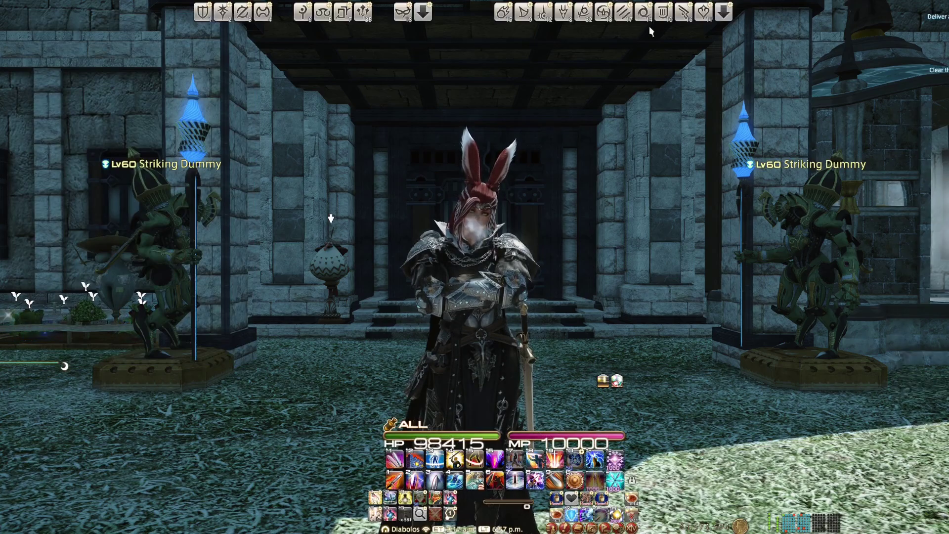
{"action": "left_click", "coordinate": [663, 11]}
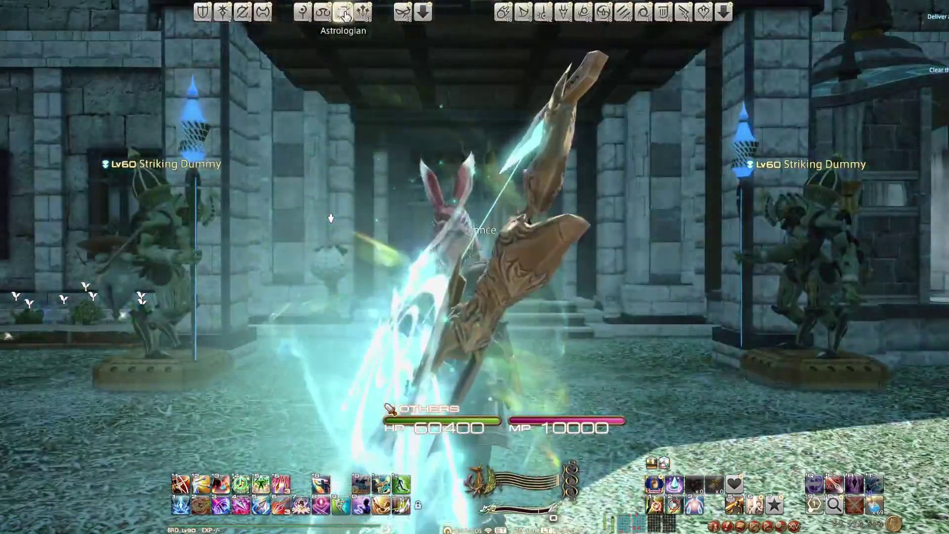
{"action": "left_click", "coordinate": [344, 14]}
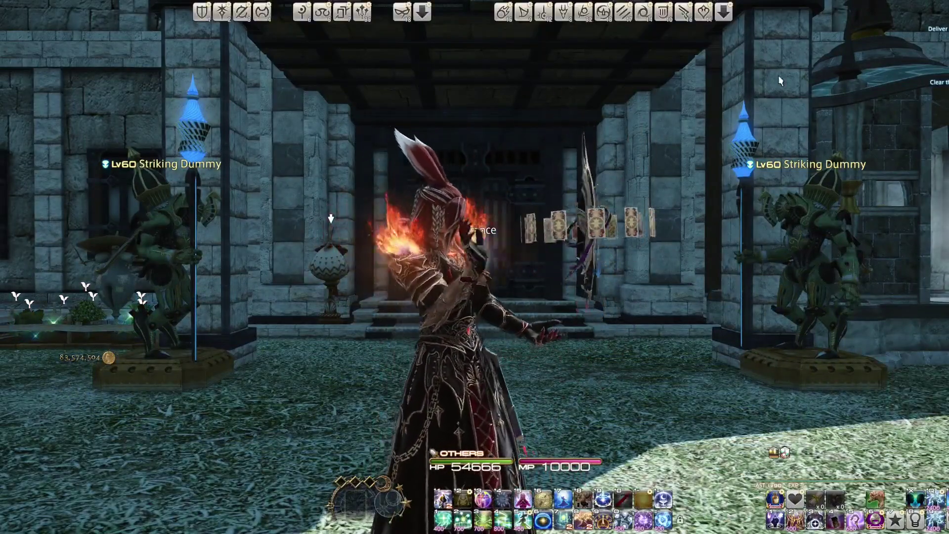
{"action": "left_click", "coordinate": [621, 16]}
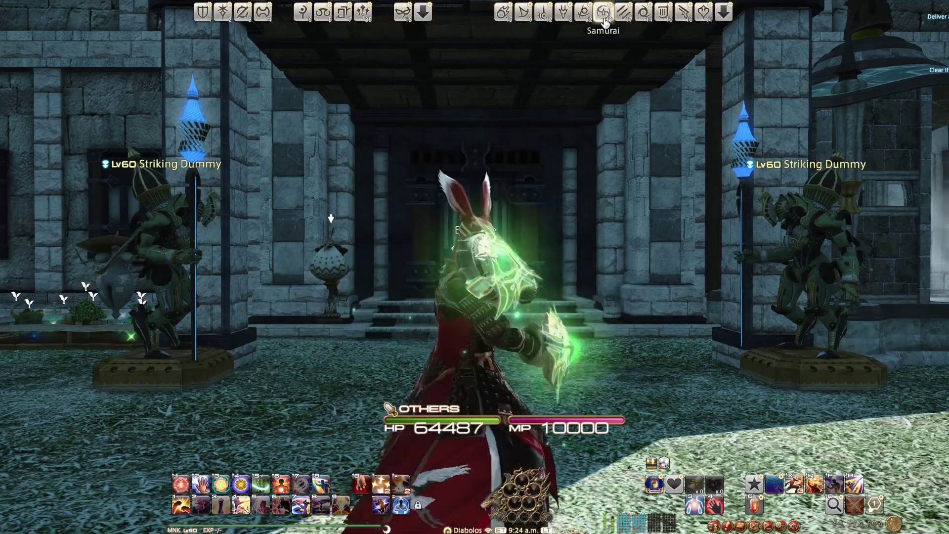
{"action": "left_click", "coordinate": [703, 14]}
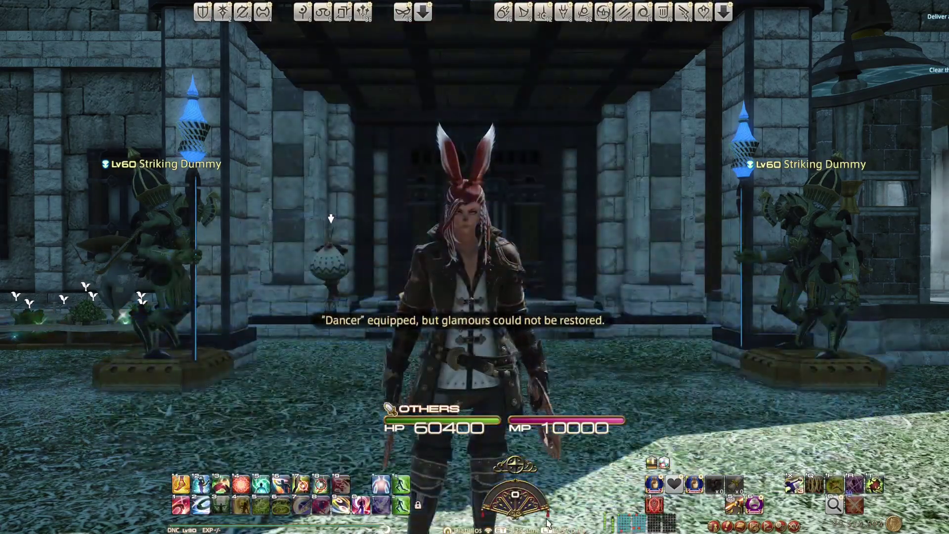